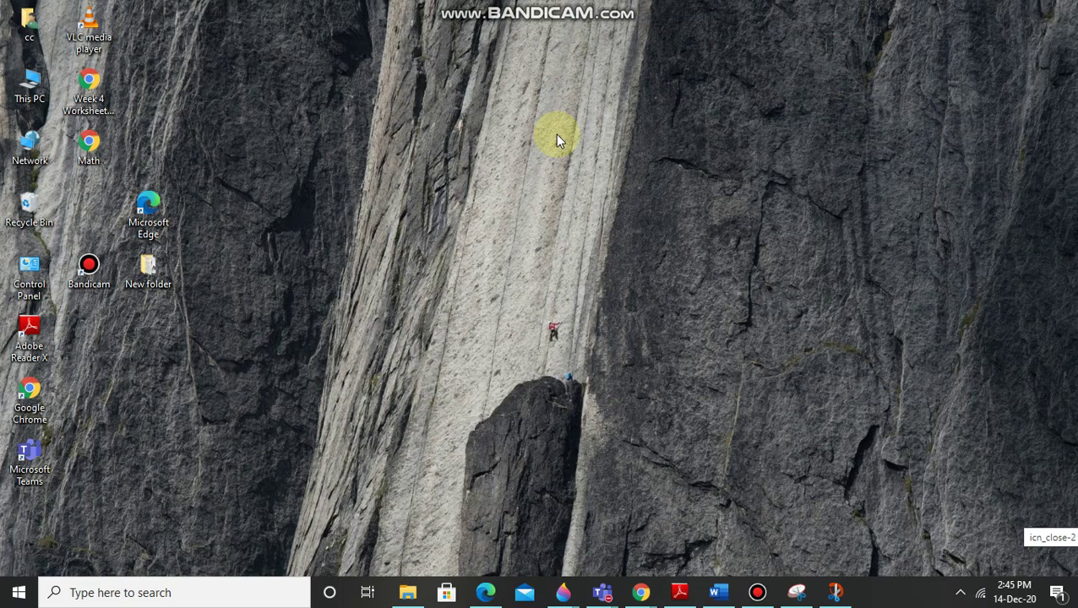
Open the Documents folder in File Explorer and circle the Comprehension-14dec file in red with the screen pen, then clear the marking
left_click(408, 591)
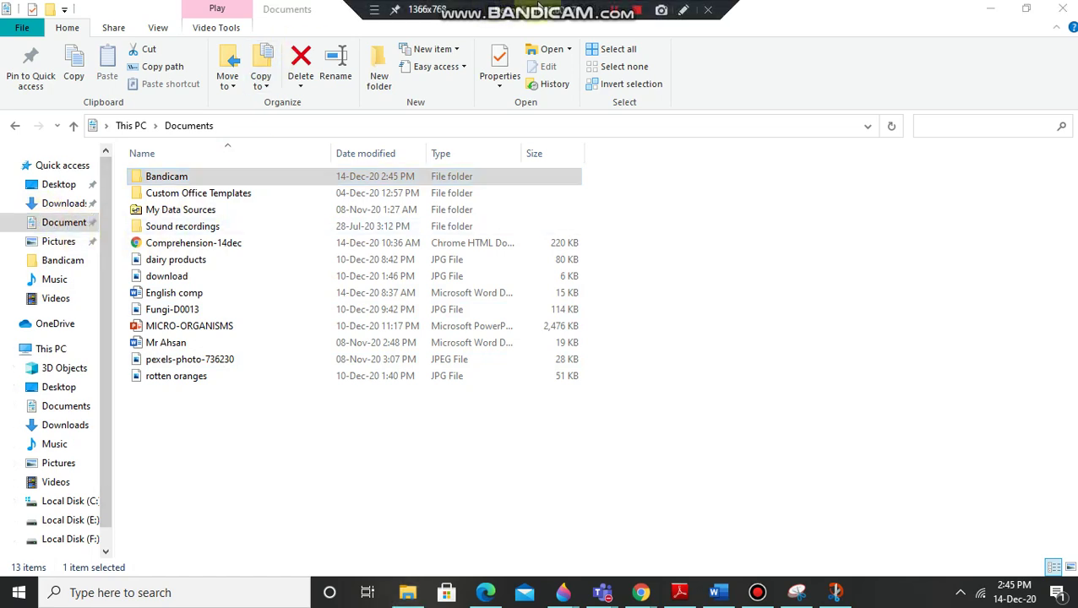
left_click(684, 10)
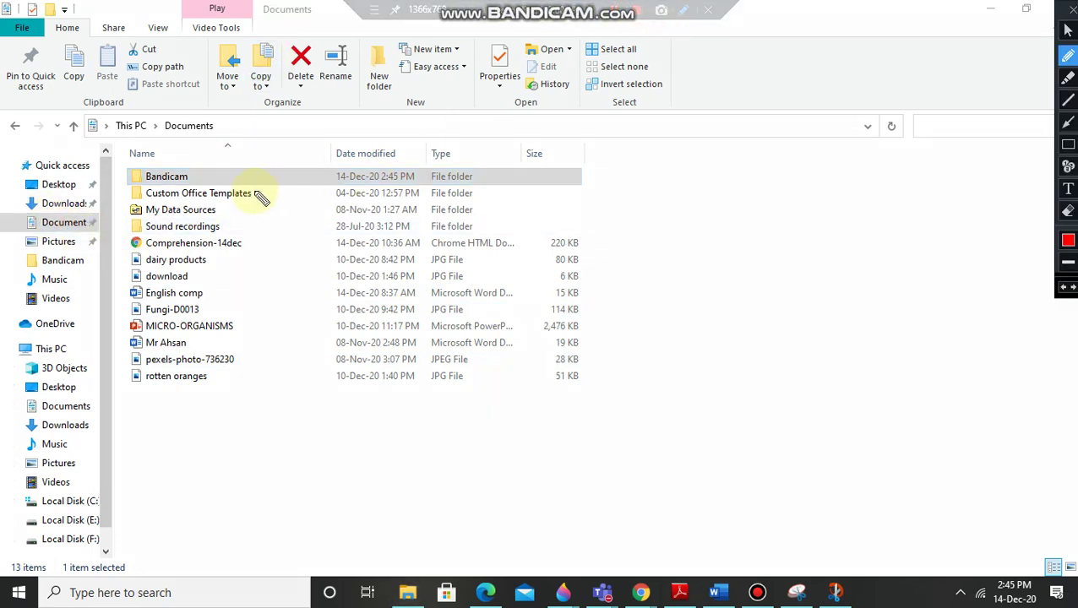
mouse_move(139, 251)
left_mouse_down()
mouse_move(257, 254)
mouse_move(260, 226)
mouse_move(207, 220)
mouse_move(145, 244)
left_mouse_up()
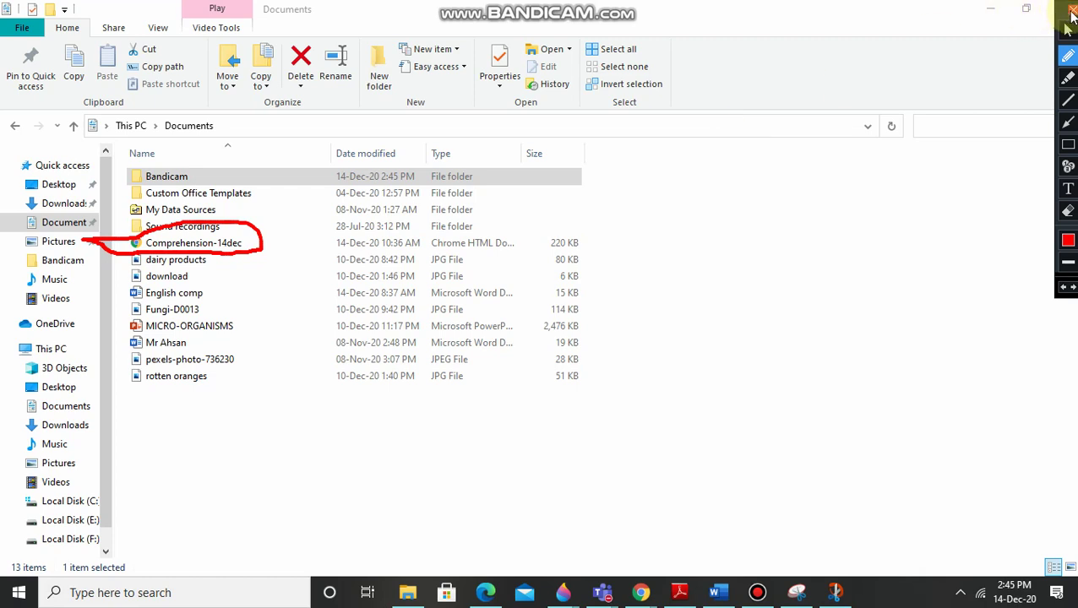
left_click(1070, 10)
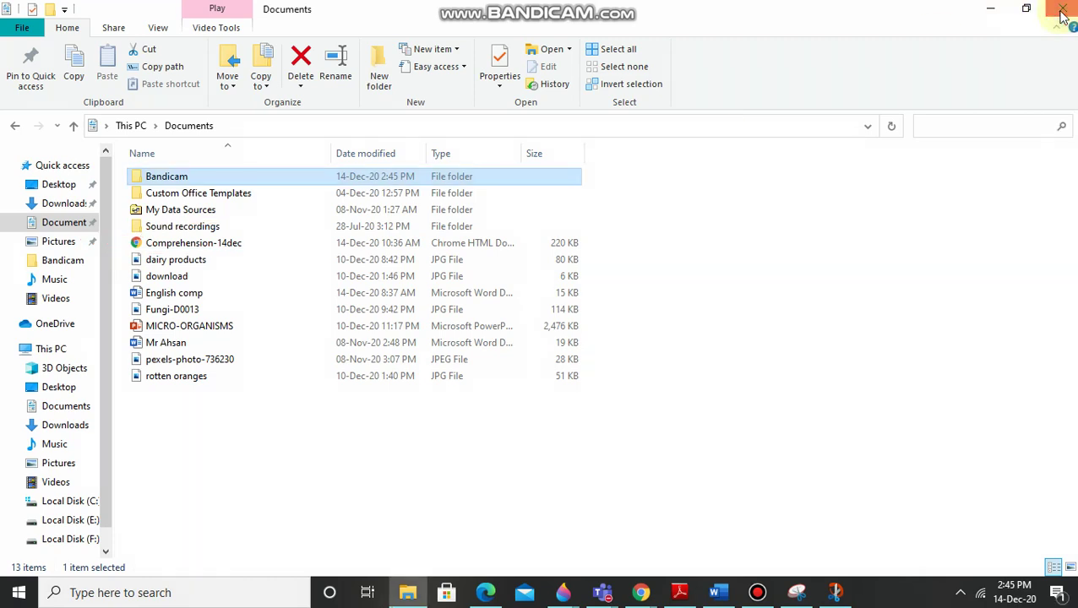
Select the Comprehension-14dec file and temporarily circle the Open command in red with the screen pen
left_click(305, 245)
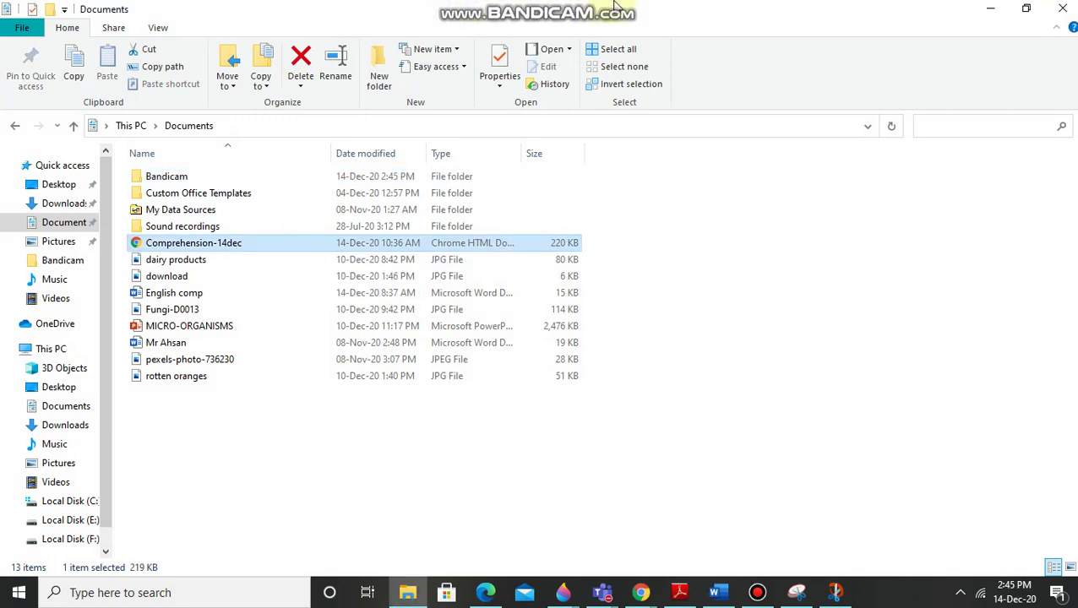
left_click(667, 12)
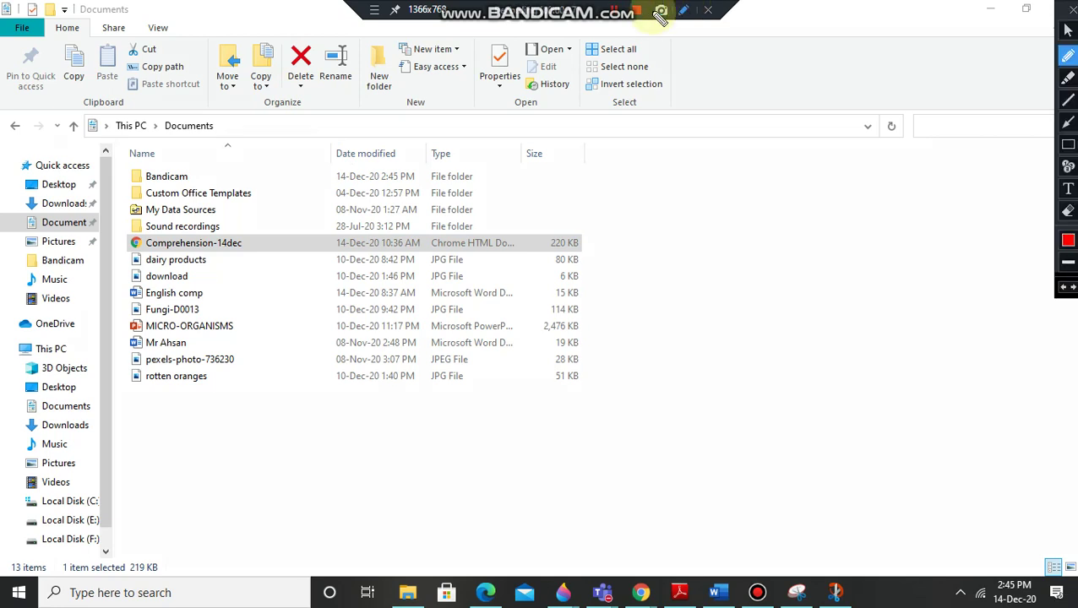
left_click_drag(508, 39, 583, 21)
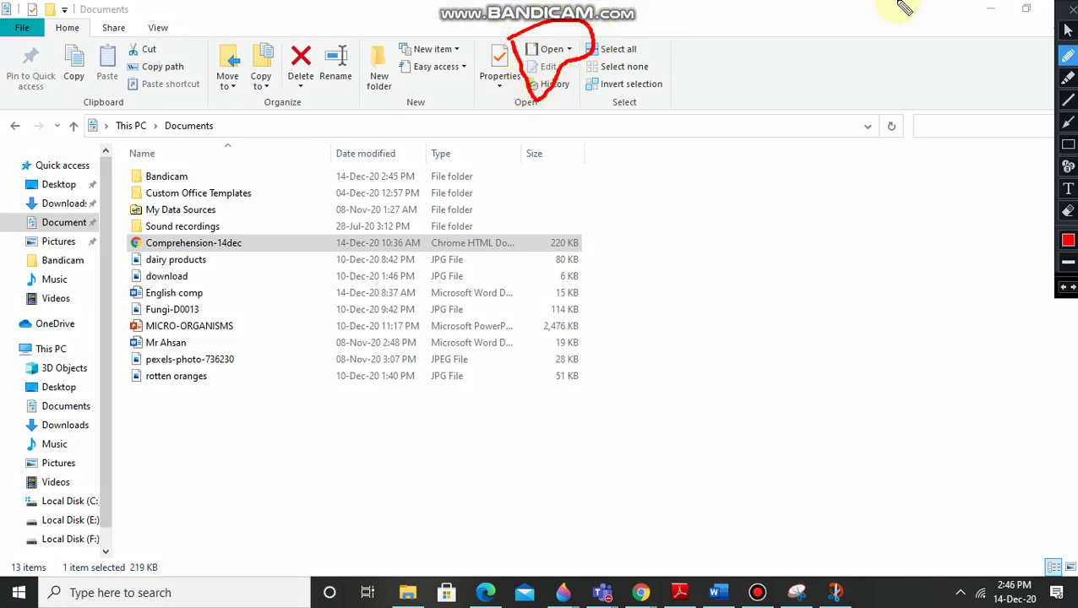
left_click(1070, 9)
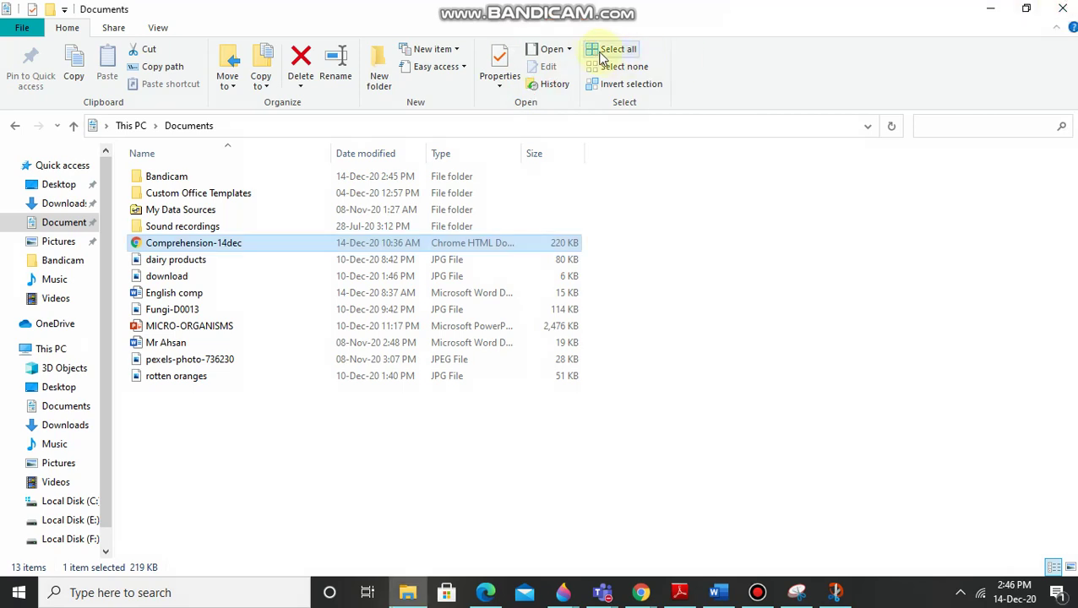
Open the selected Comprehension-14dec file in Adobe Reader and maximize its window
left_click(571, 49)
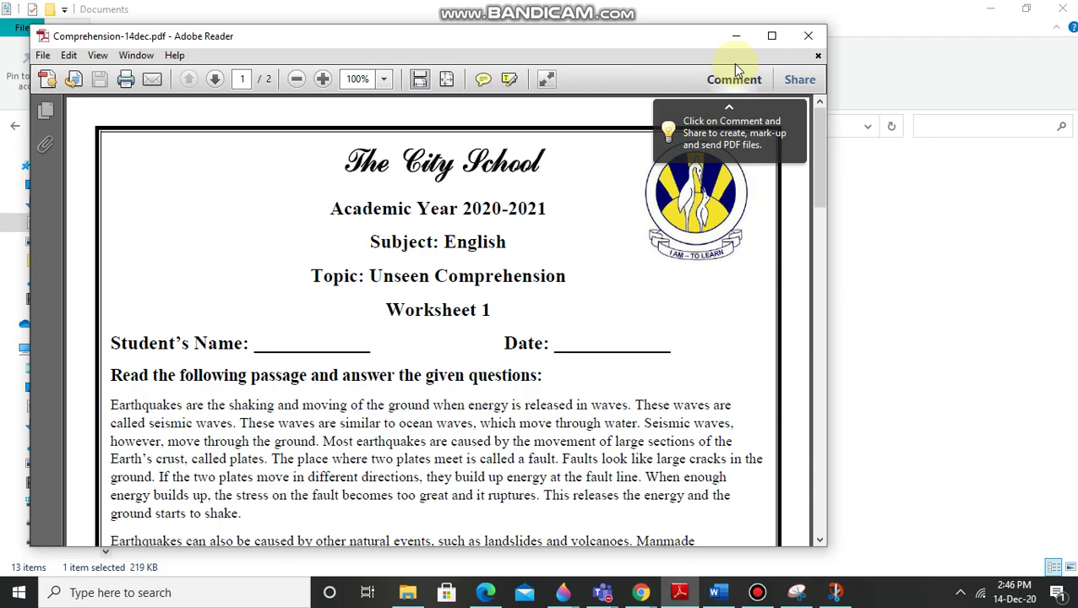
left_click(771, 37)
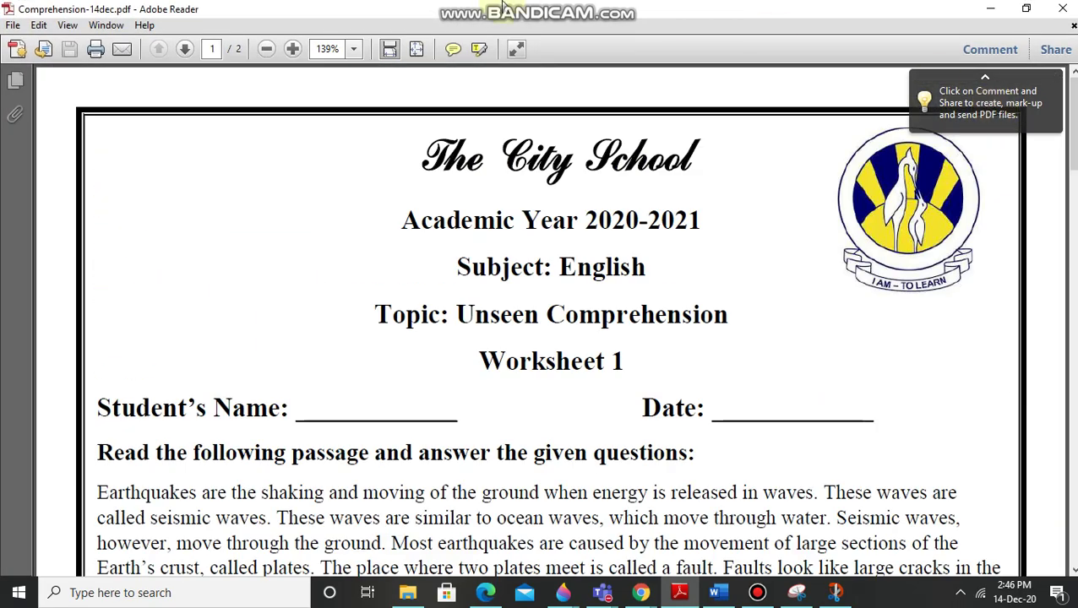
left_click(39, 24)
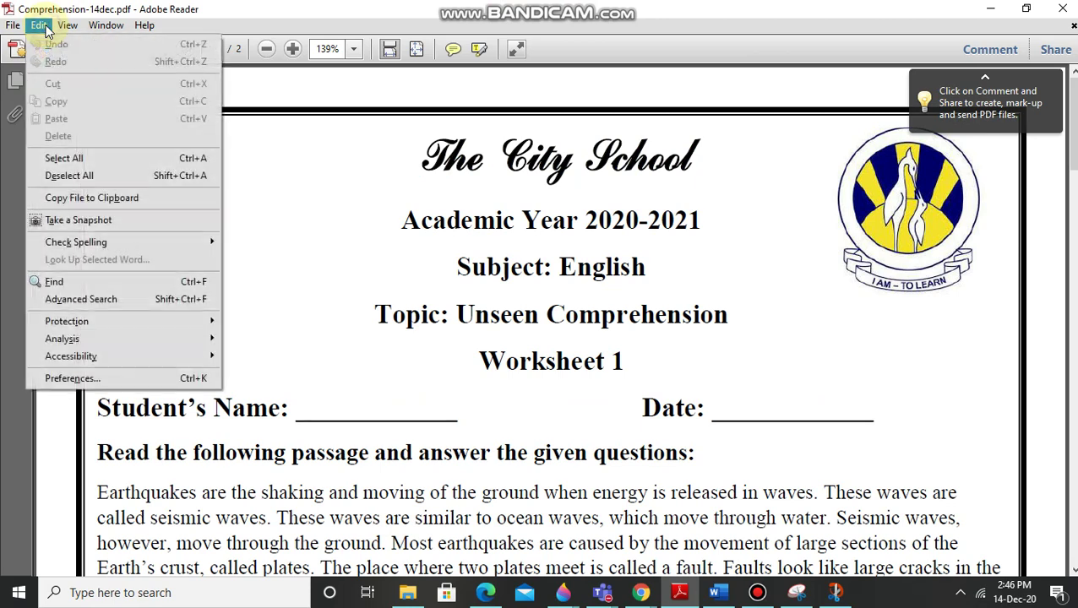
mouse_move(67, 24)
left_click(286, 154)
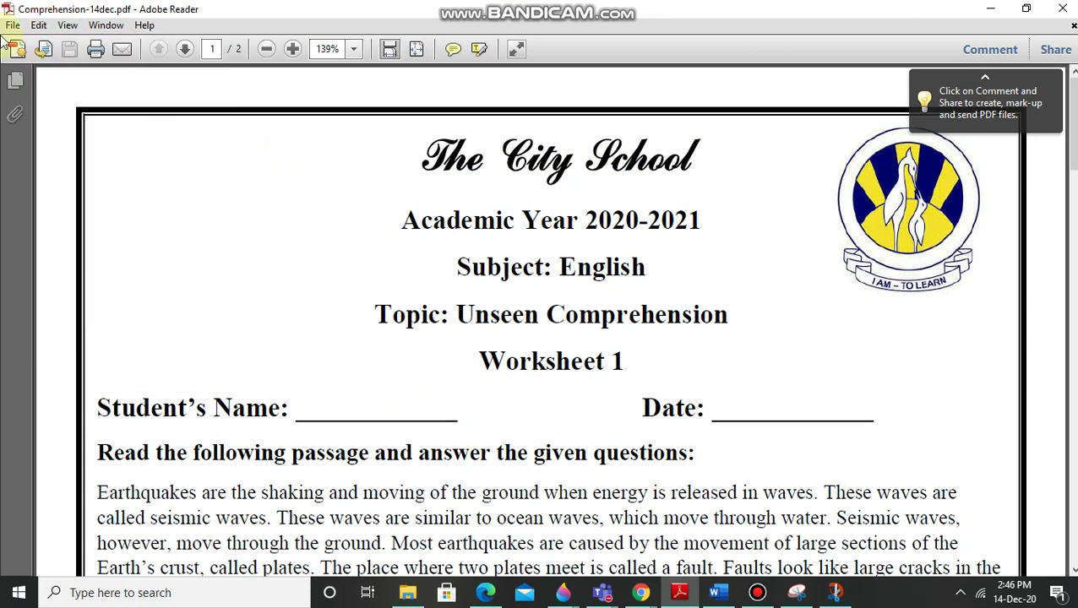
left_click(52, 29)
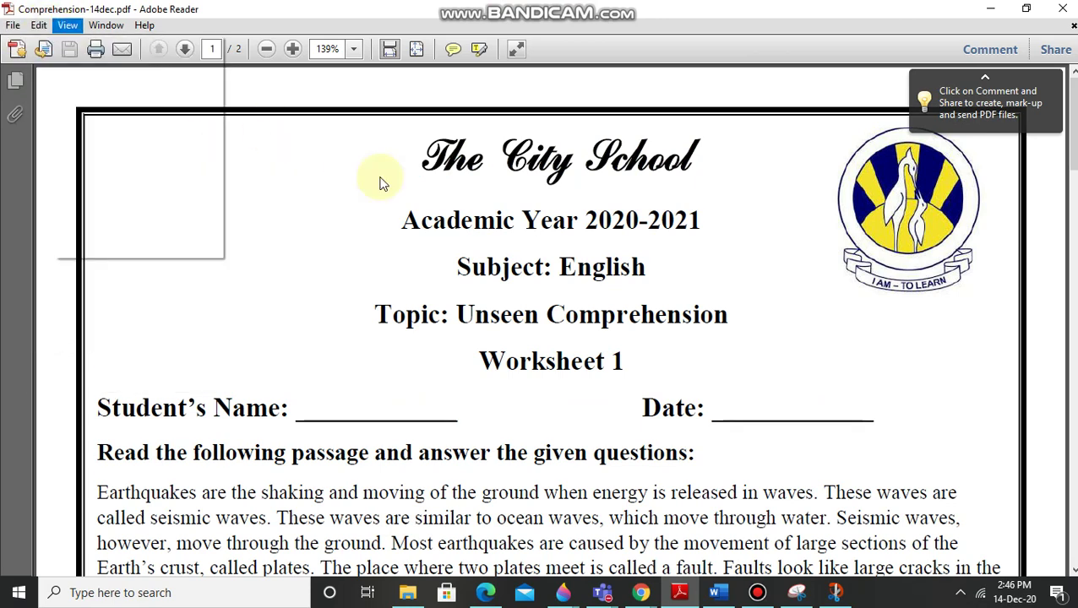
left_click(39, 27)
left_click(67, 26)
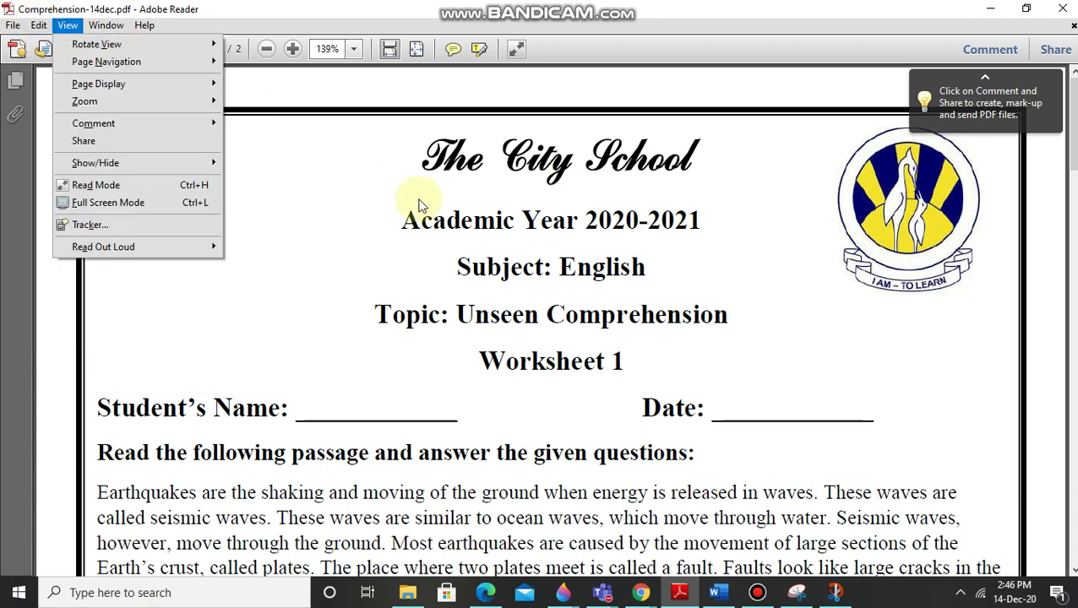
left_click(416, 207)
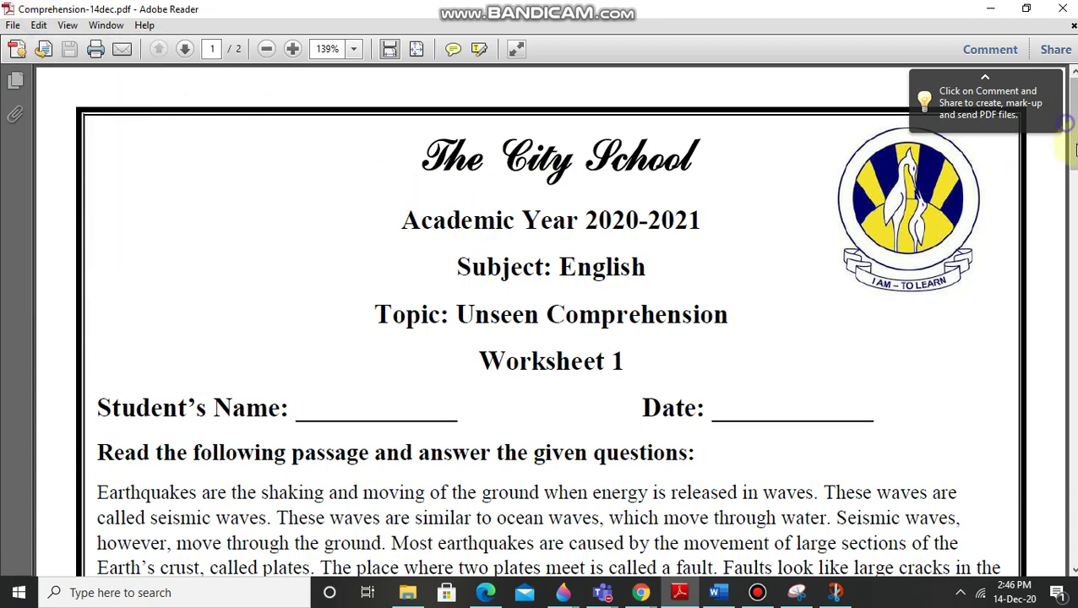
left_click_drag(1071, 127, 987, 34)
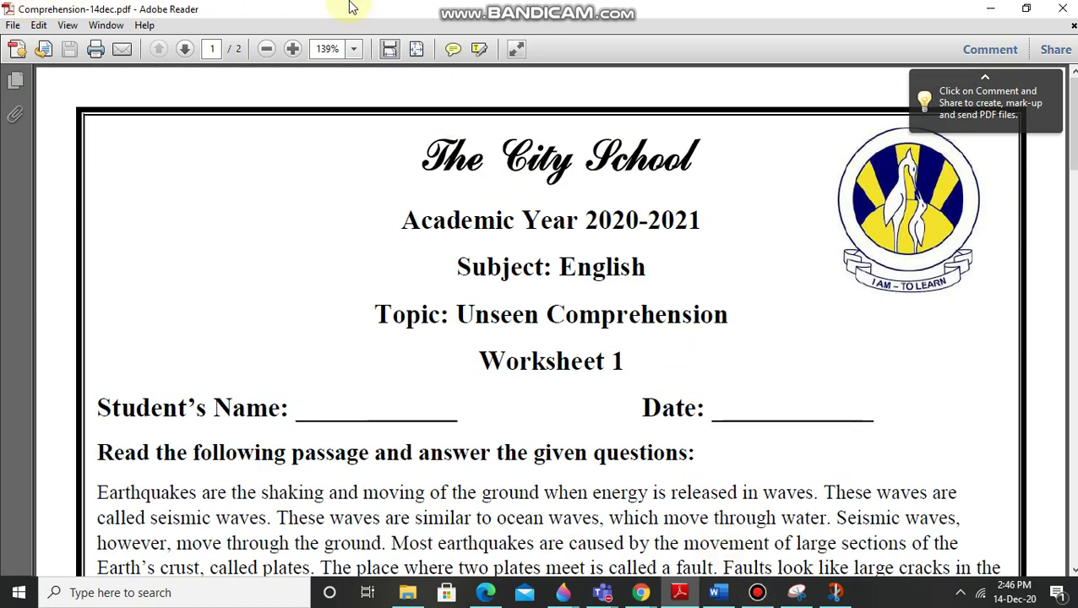
Circle the word Edit above the worksheet in red with the screen pen, and clear the marking
mouse_move(509, 6)
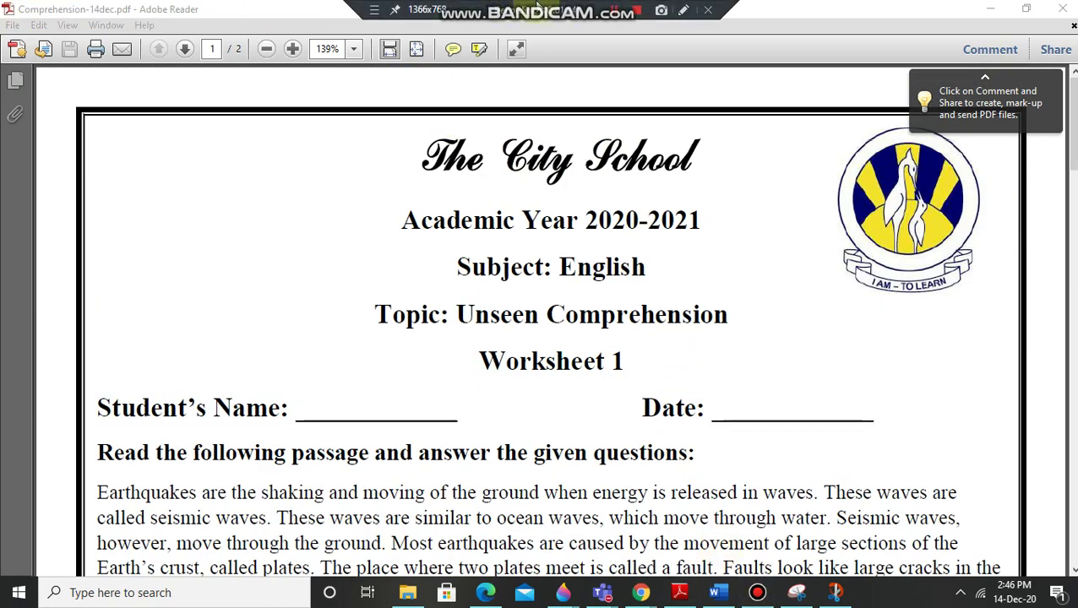
left_click(686, 8)
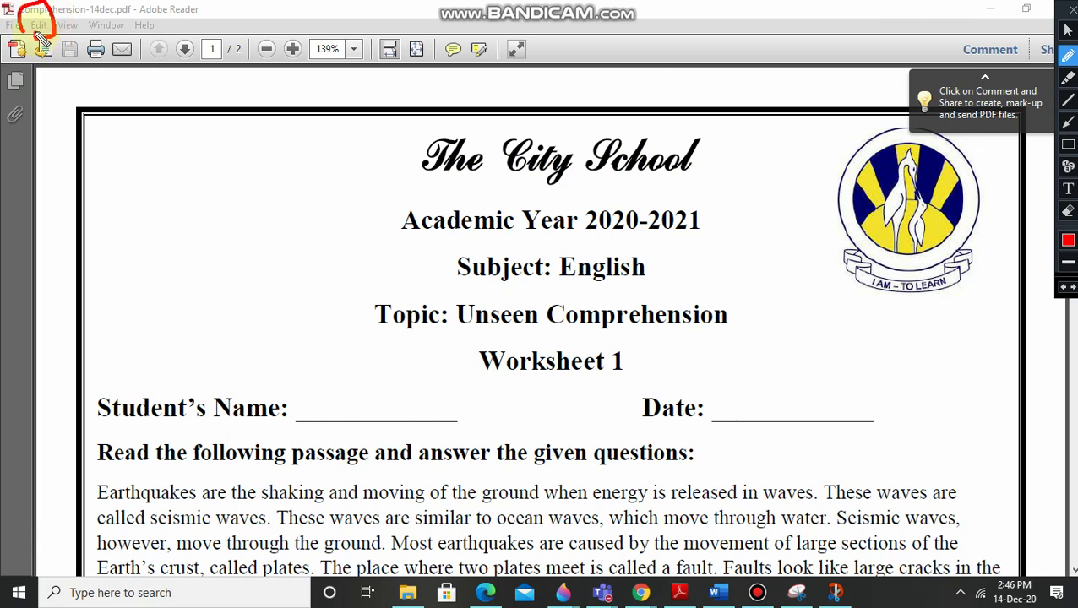
left_click(1067, 8)
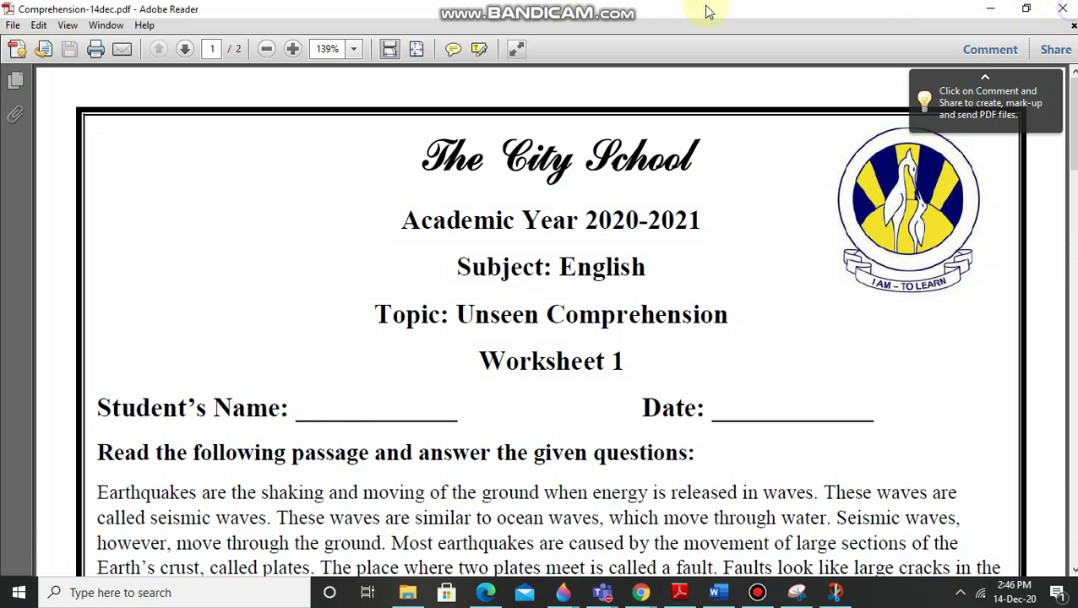
Take a snapshot of the entire framed first page of the worksheet, from its upper corner down to "a. panic"
left_click(40, 27)
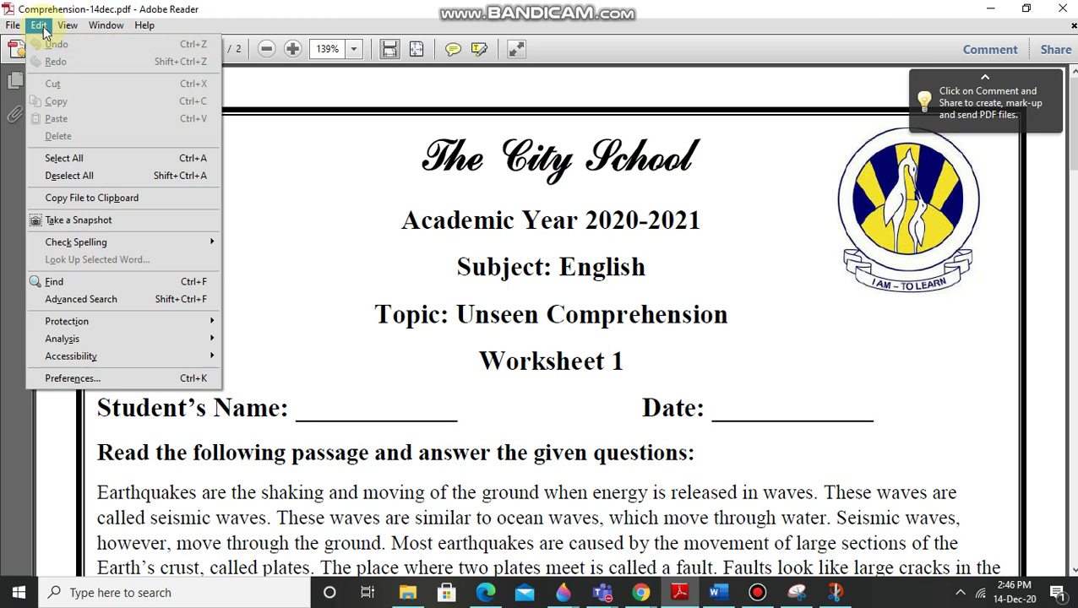
left_click(102, 222)
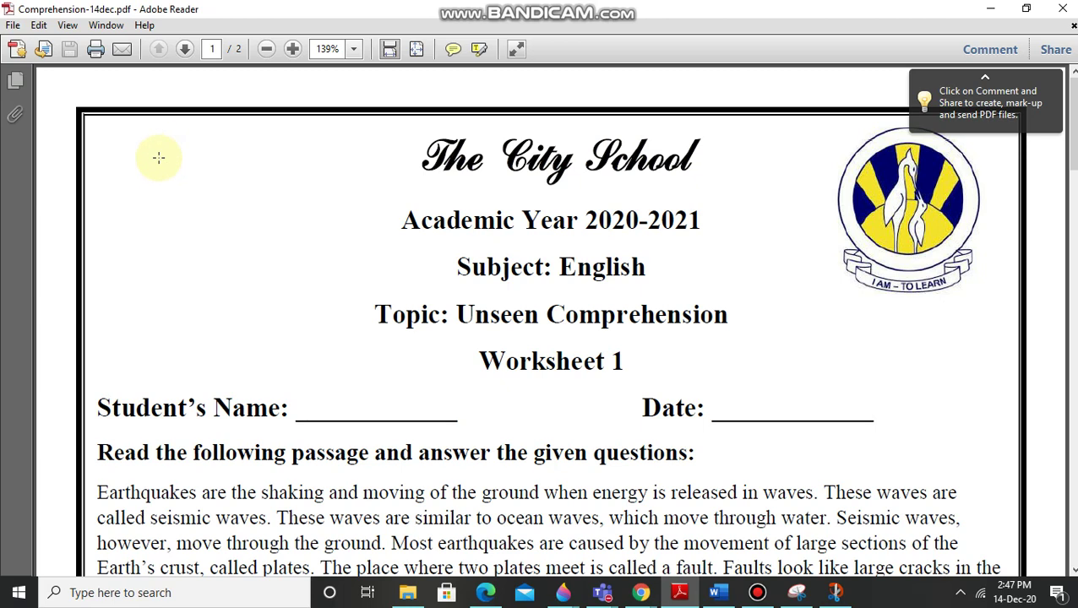
left_click(77, 106)
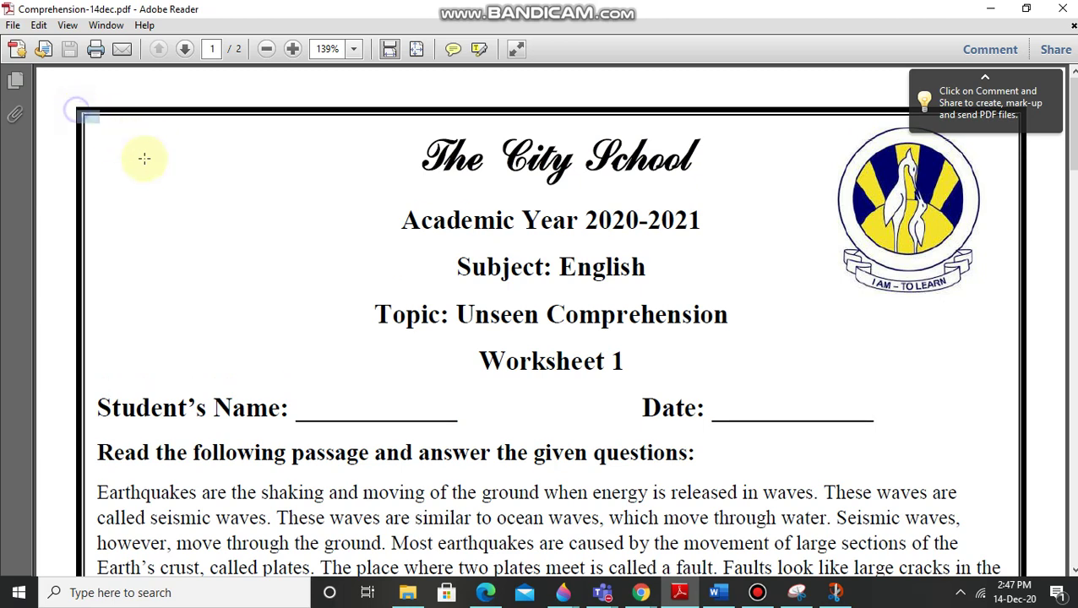
left_click_drag(144, 158, 1027, 409)
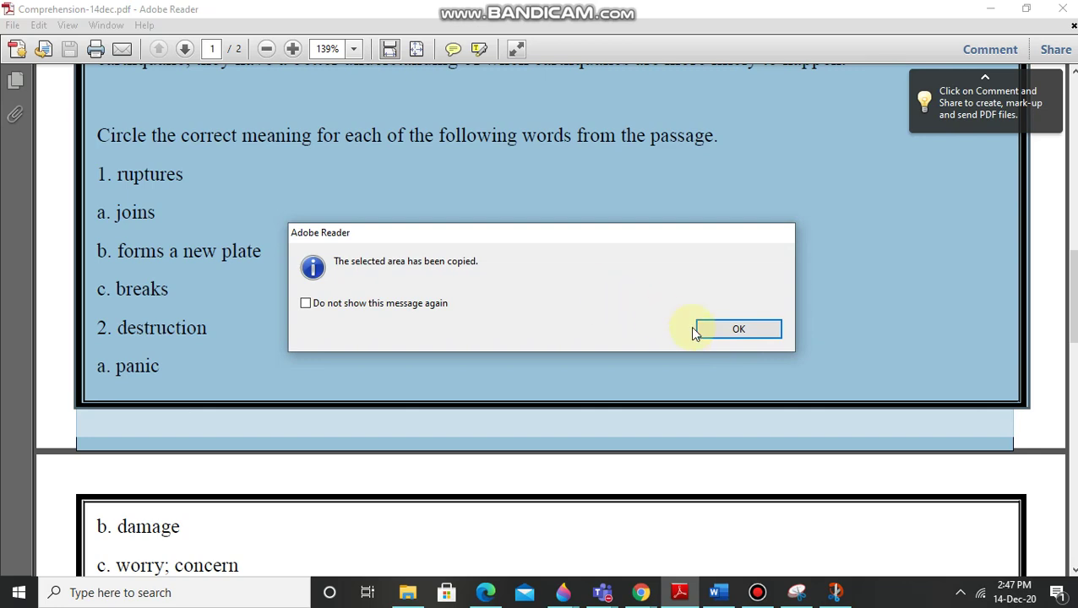
left_click(722, 331)
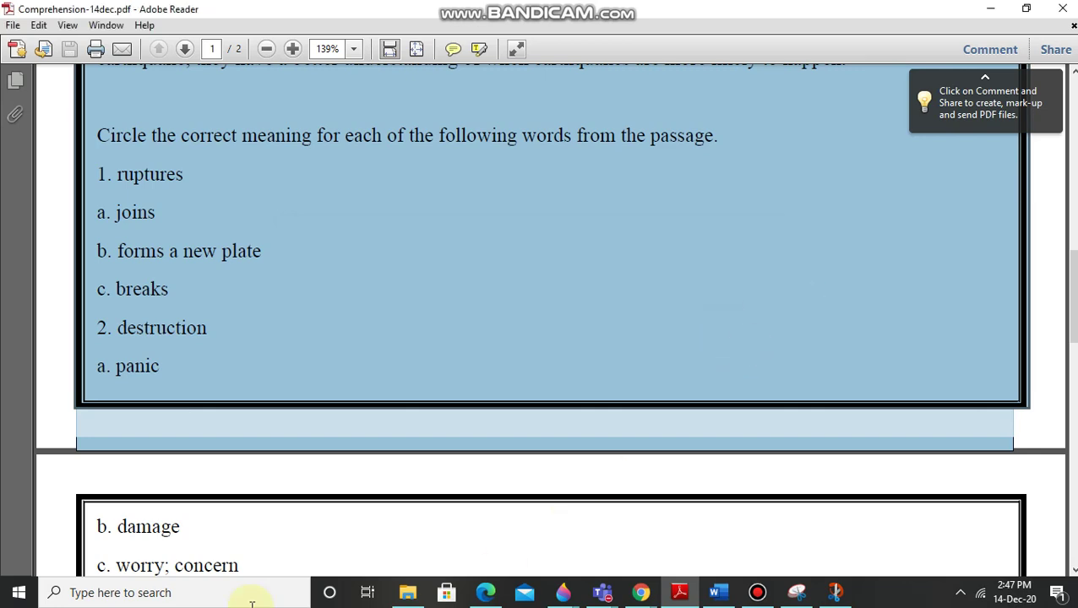
Launch Word and paste the copied worksheet page into a blank document, checking the pasted image from top to end
left_click(19, 593)
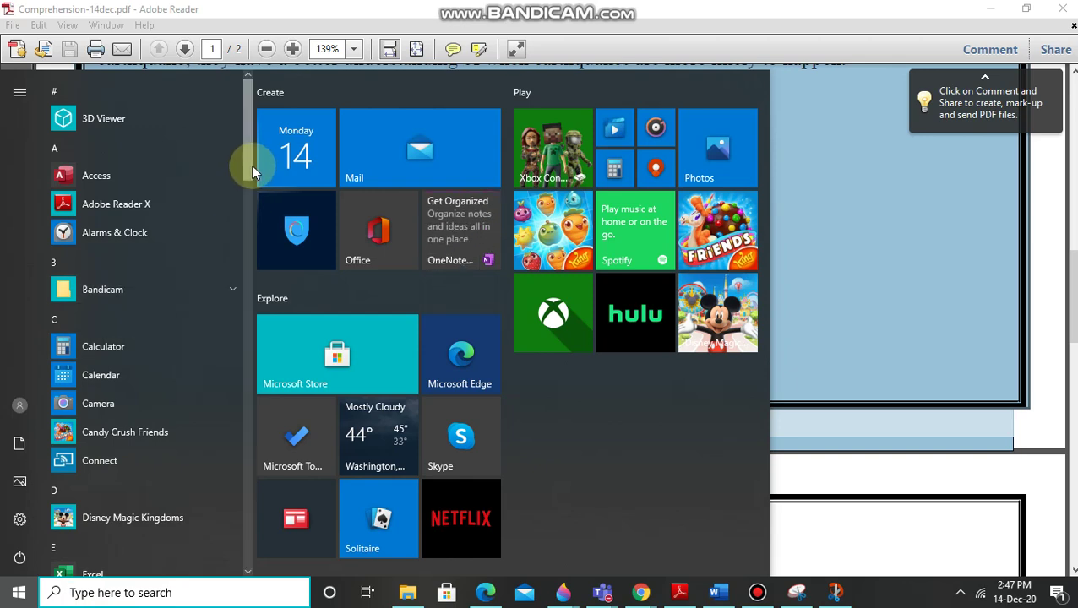
left_click_drag(250, 166, 282, 546)
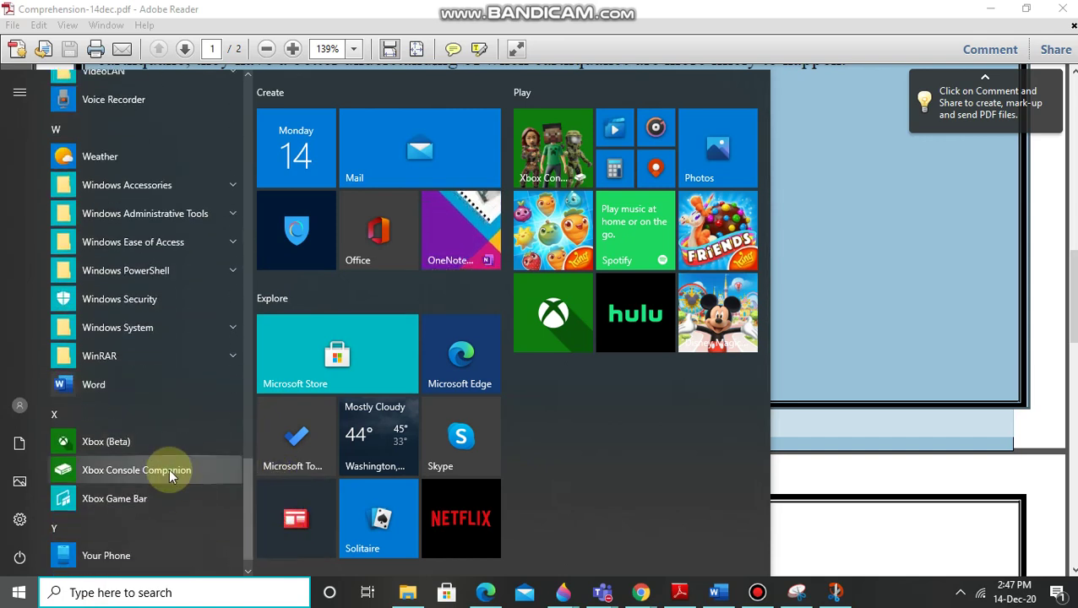
left_click(145, 385)
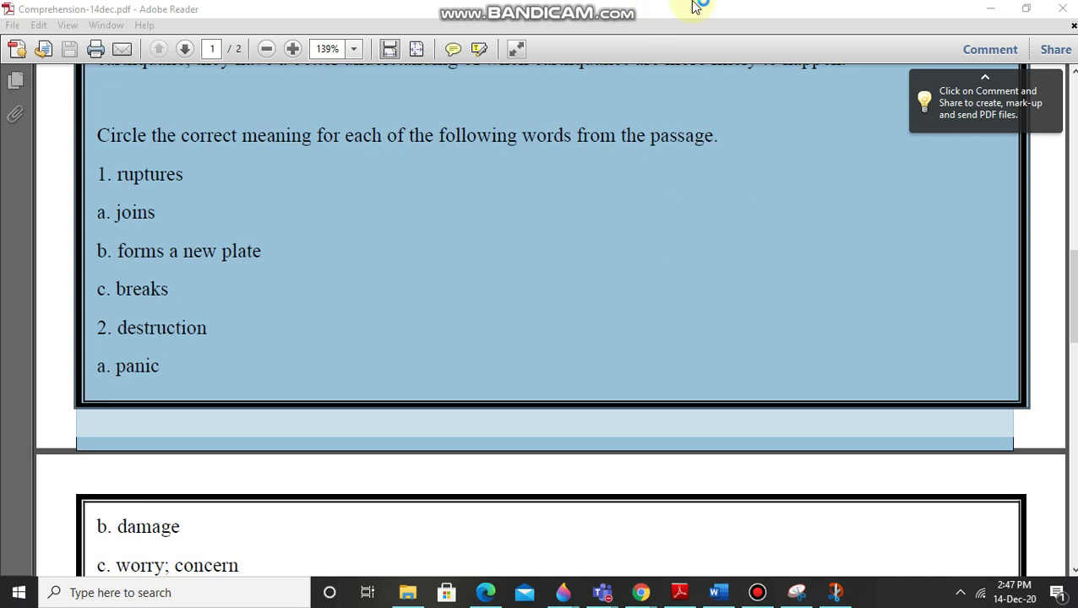
mouse_move(624, 13)
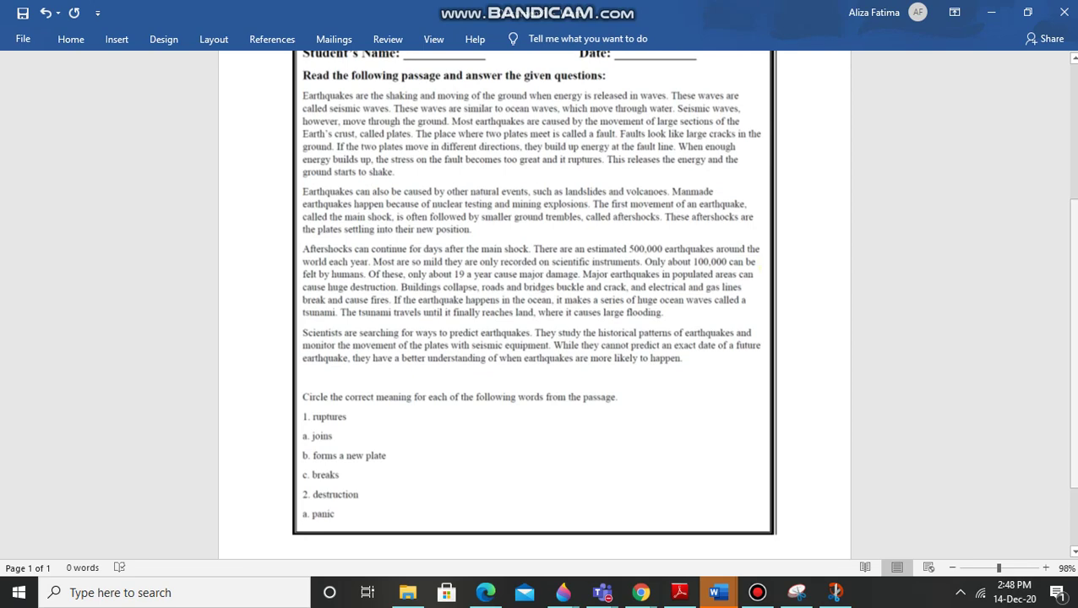
scroll(981, 193, "up", 5)
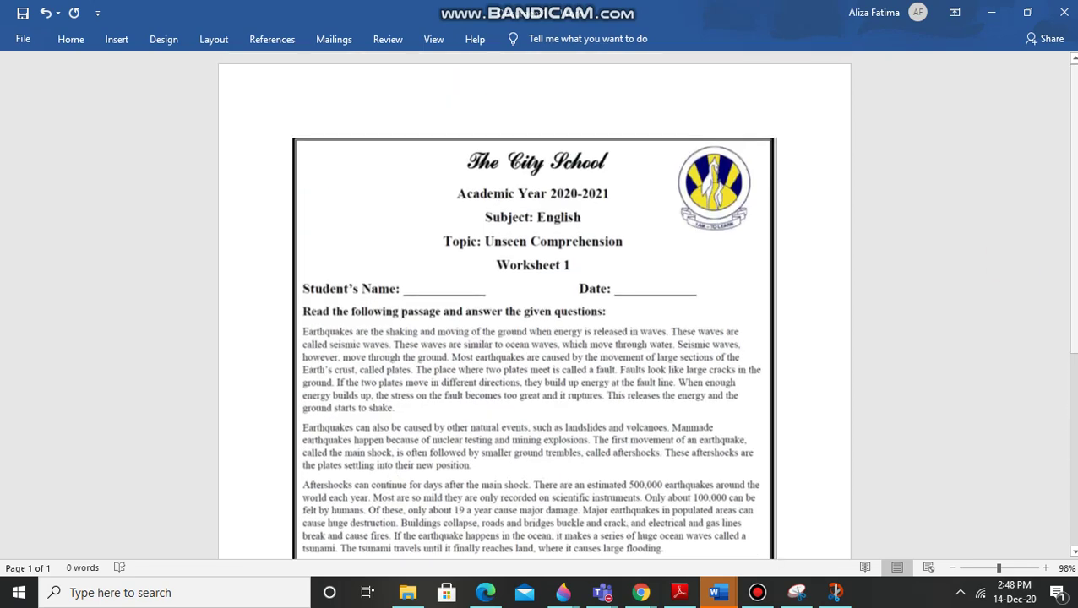
scroll(1052, 401, "down", 6)
scroll(1051, 401, "up", 3)
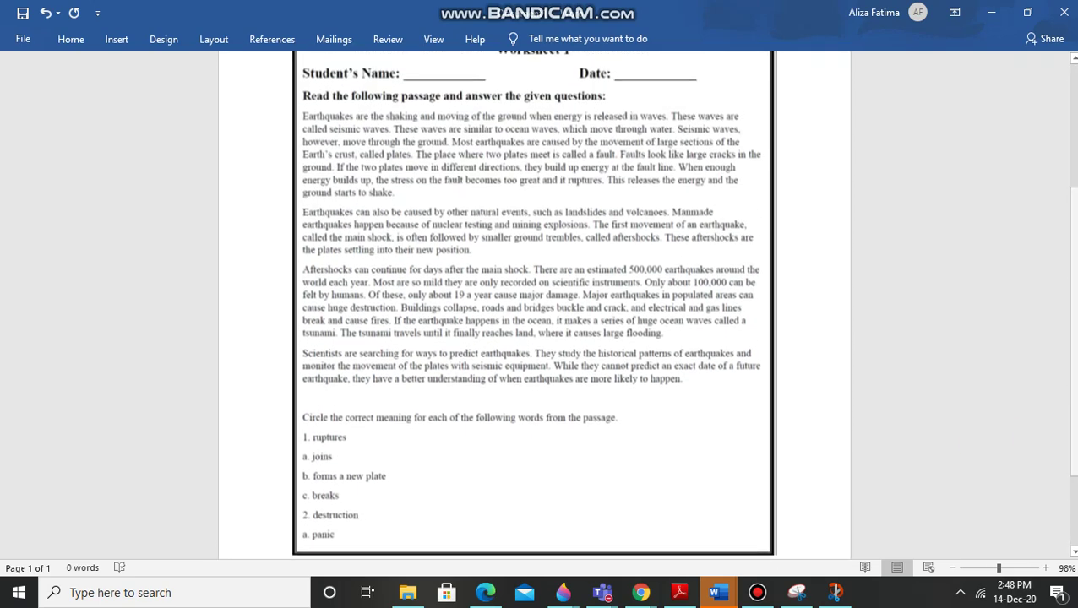
scroll(1066, 148, "up", 3)
Minimize the worksheet document, the PDF and the remaining open windows, including both blank Word documents, to show the desktop
mouse_move(746, 600)
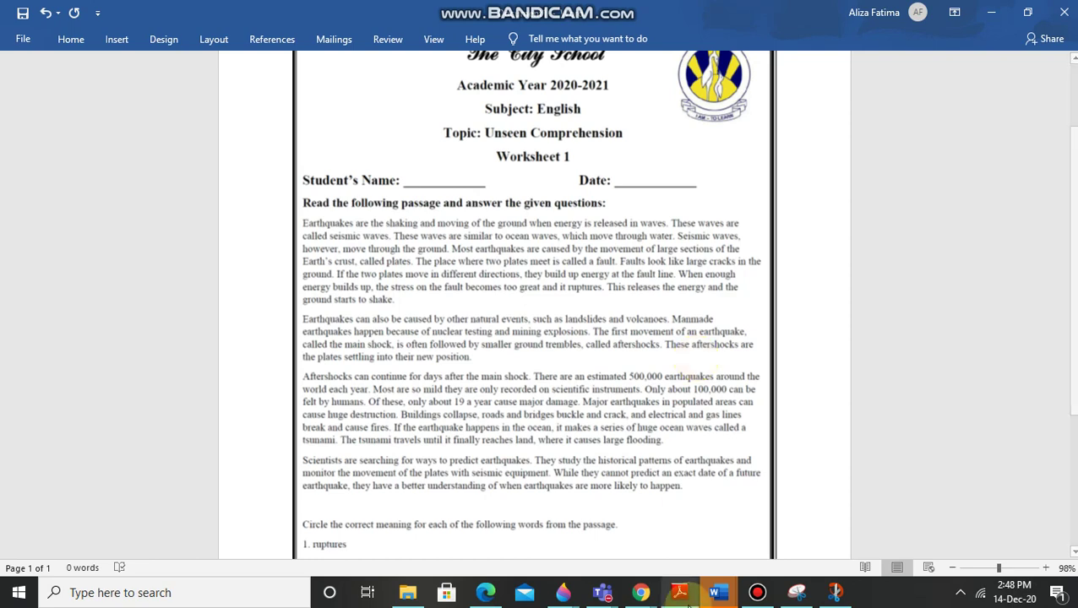
left_click(994, 12)
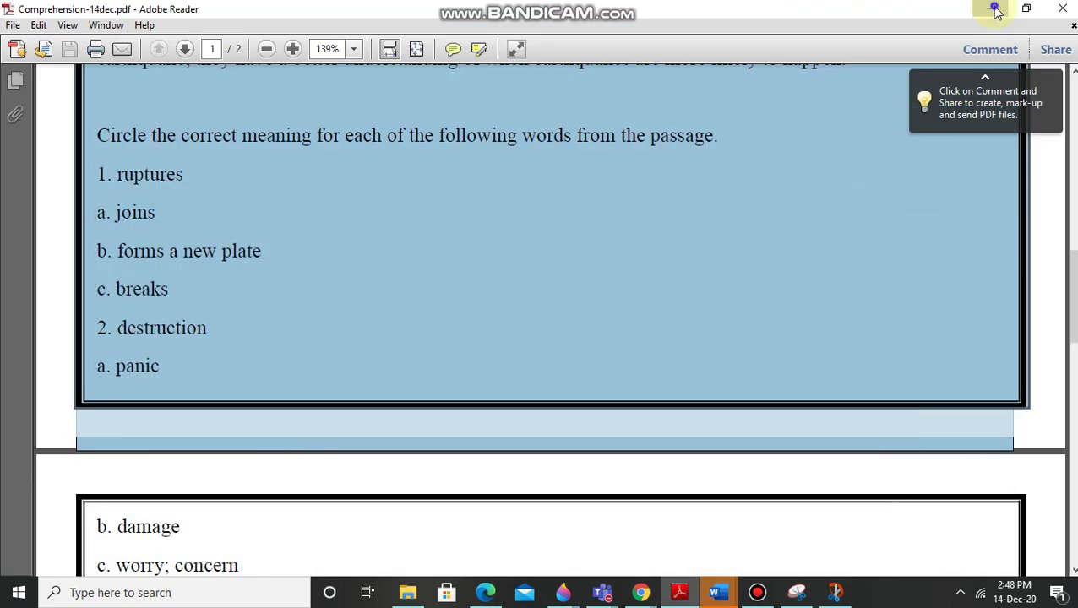
left_click(994, 12)
left_click(994, 11)
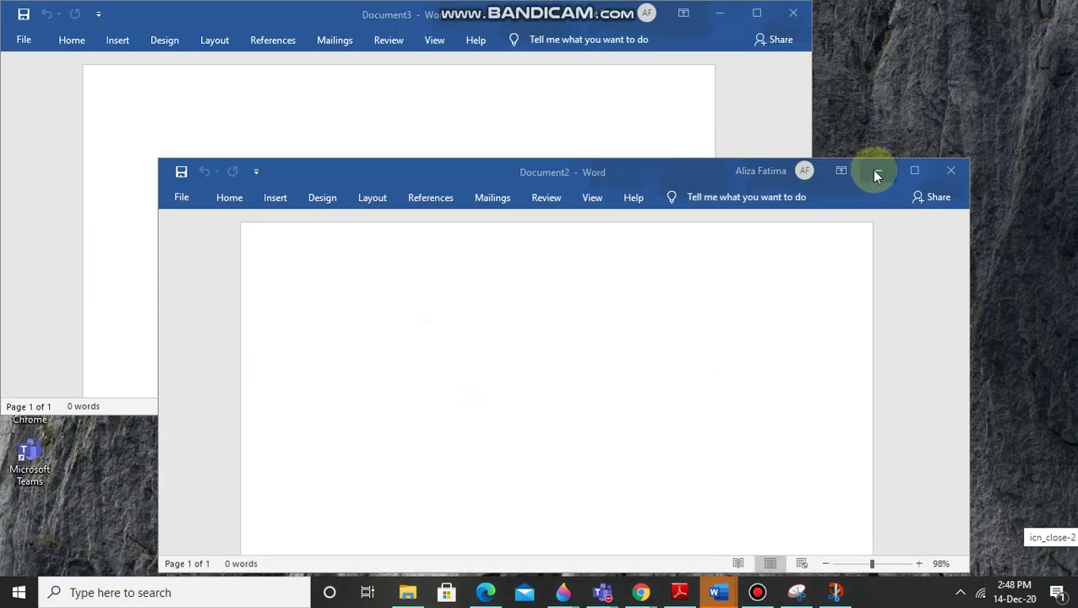
left_click(878, 171)
left_click(720, 15)
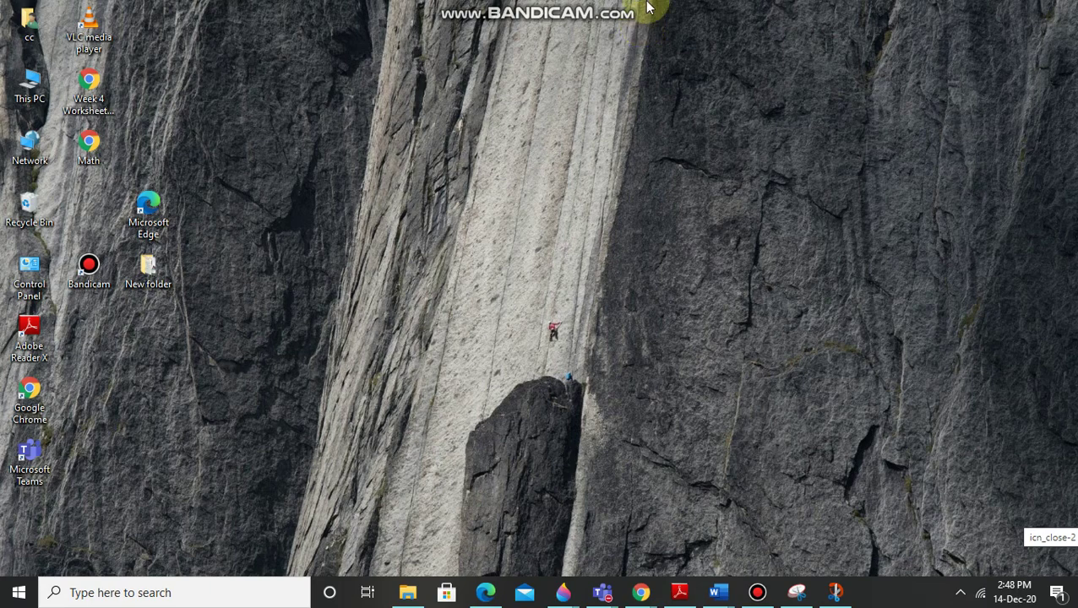
mouse_move(621, 6)
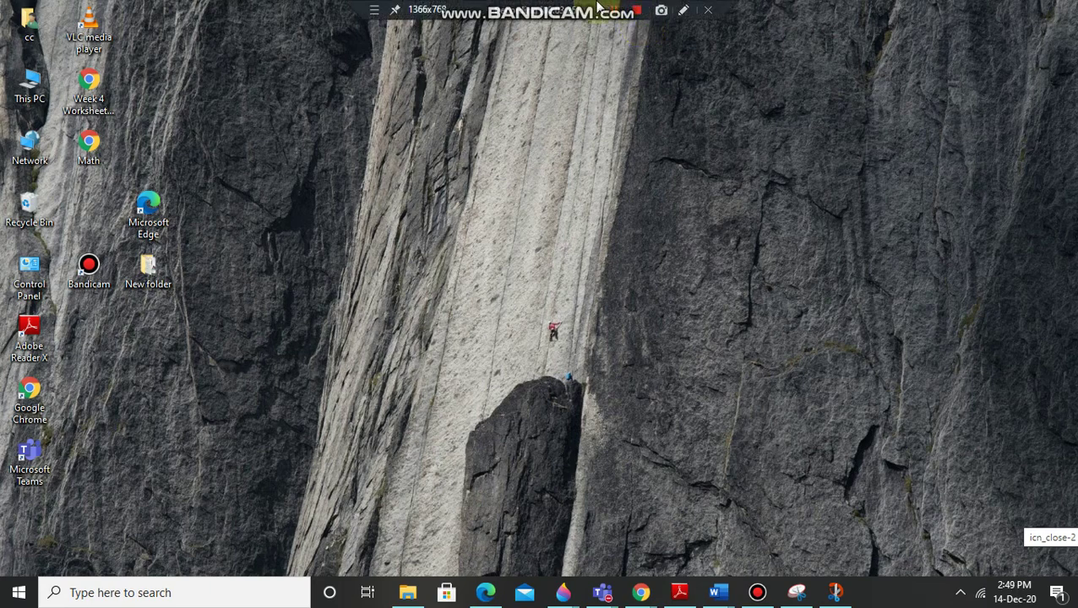